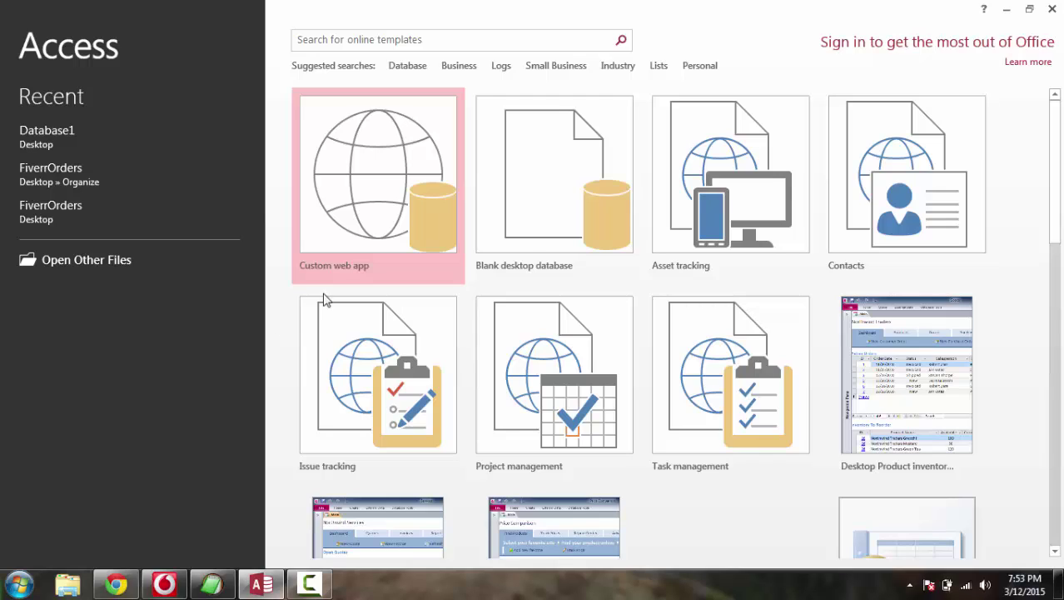
- Create a blank desktop database named Database1.accdb in the Desktop folder
click(567, 193)
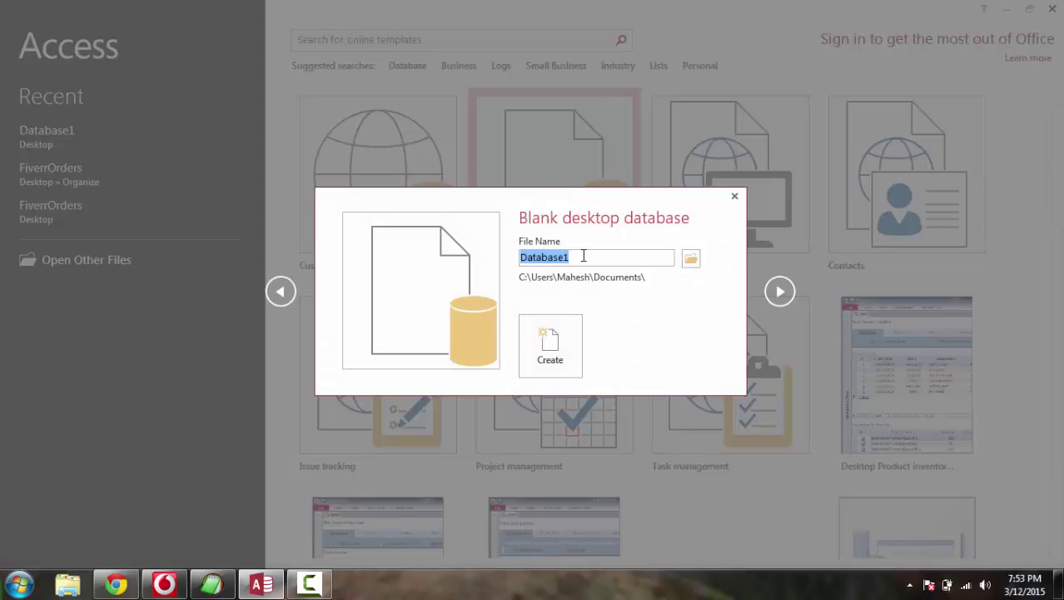
click(577, 257)
click(690, 259)
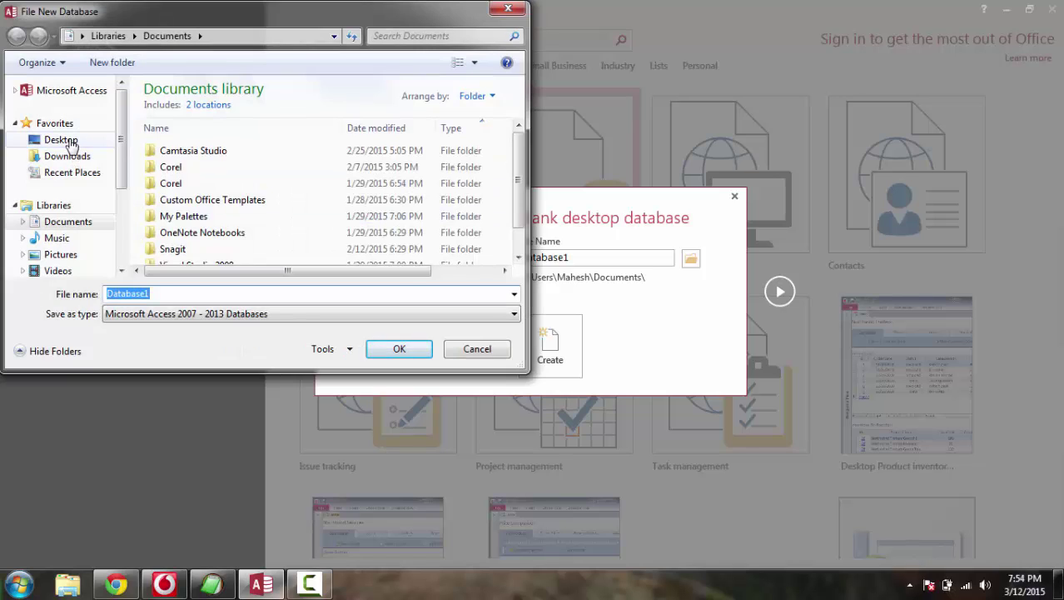
click(62, 140)
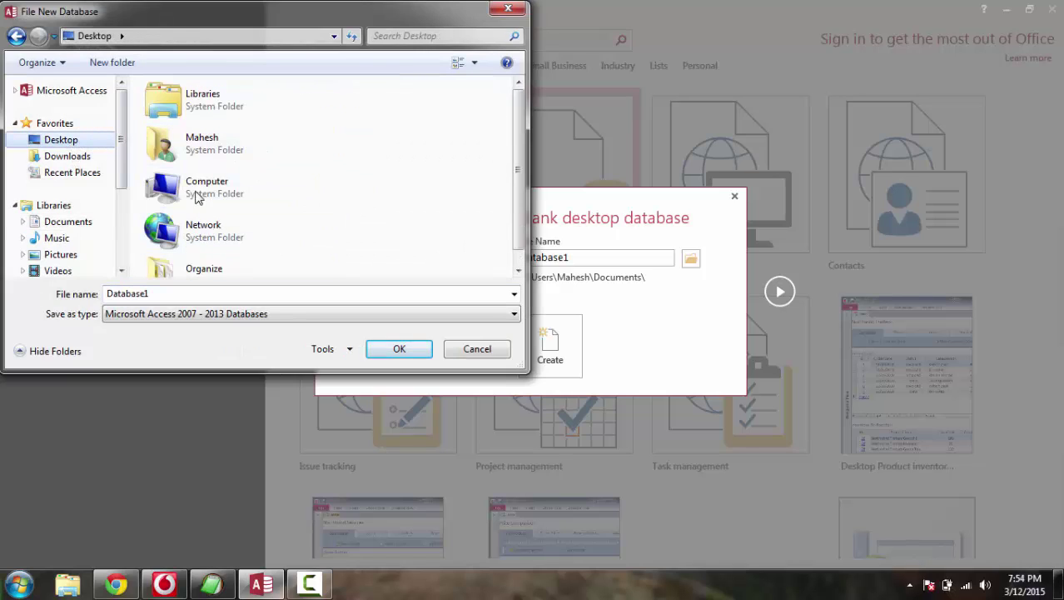
click(397, 350)
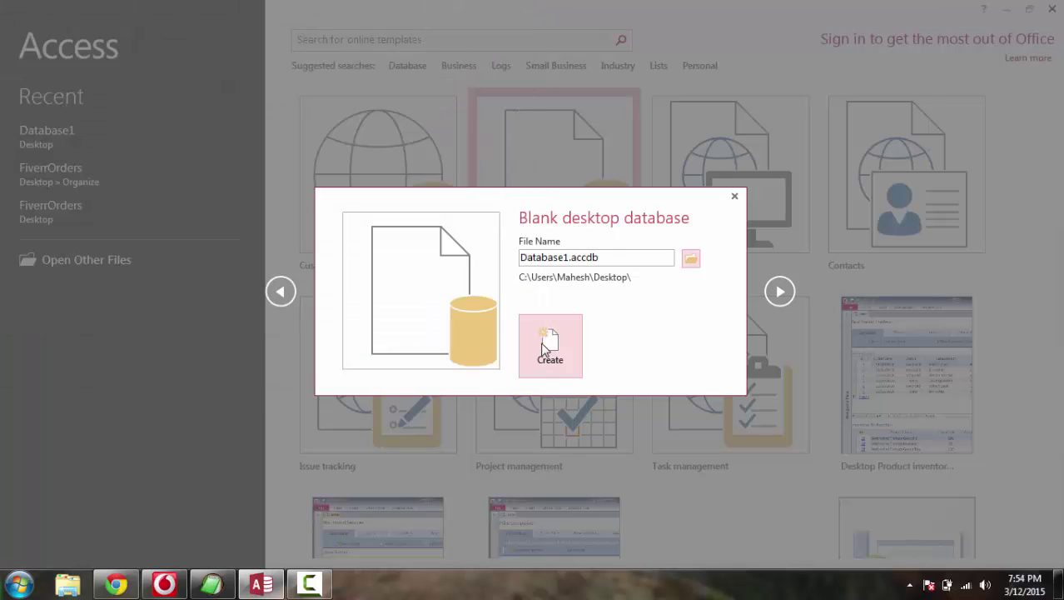
click(545, 346)
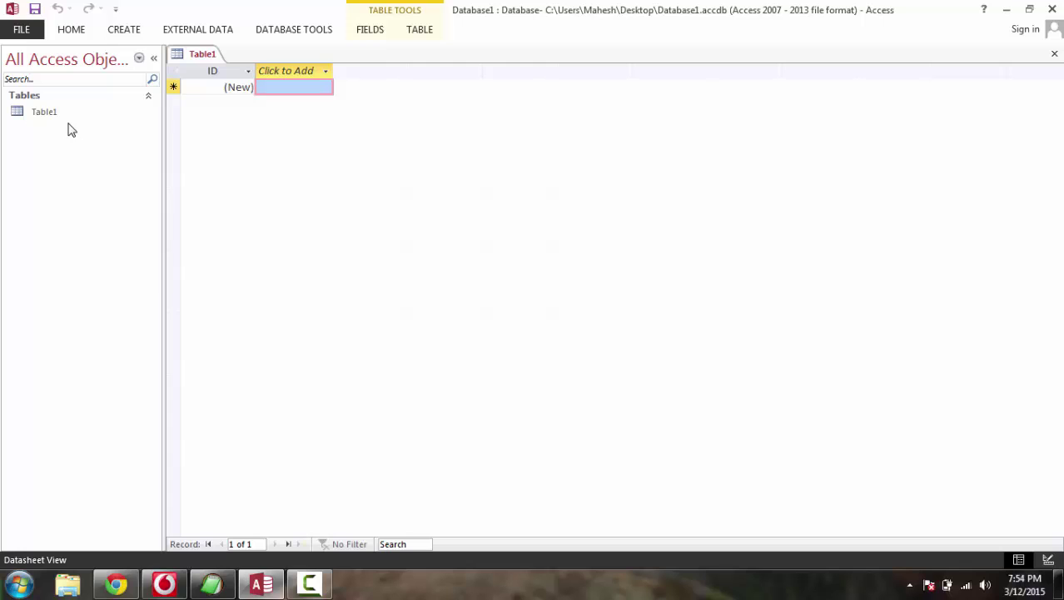
- Add a Short Text field named CityName after the ID field in the new table
click(285, 73)
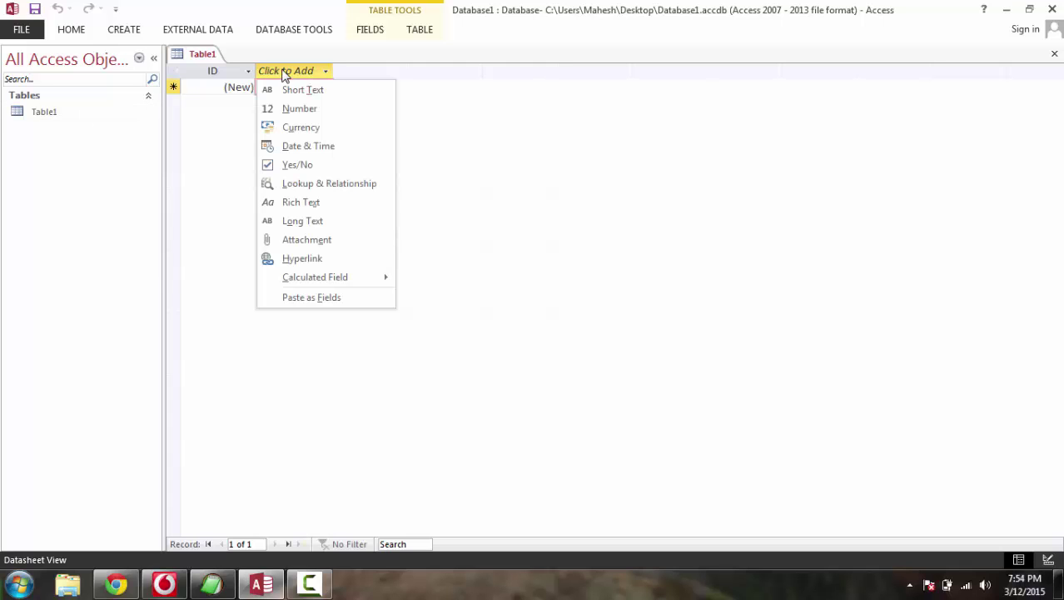
click(296, 92)
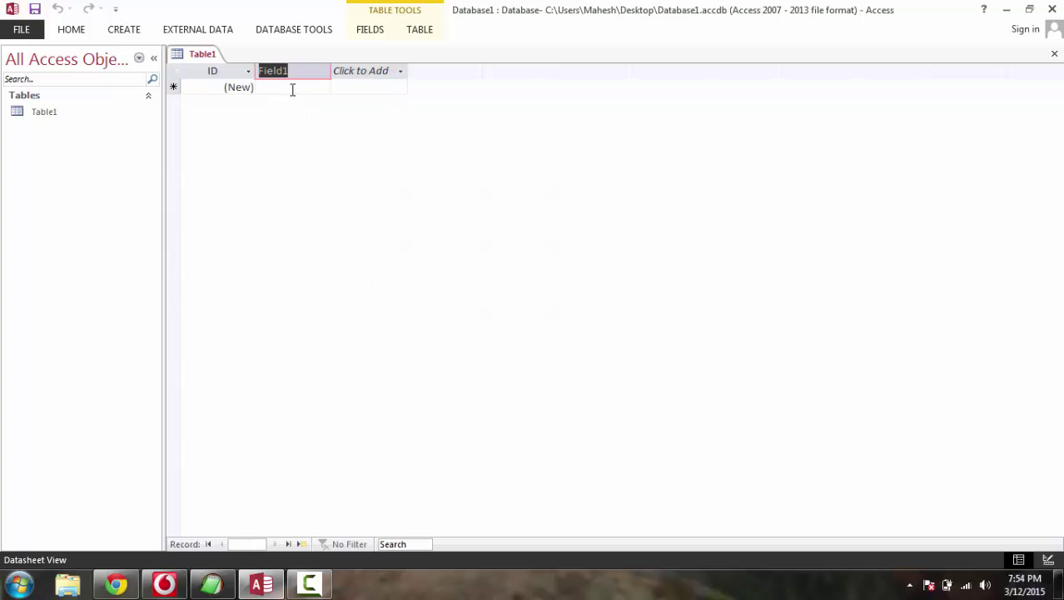
key(BackSpace)
key(Caps_Lock)
text(FNAME)
key(BackSpace)
key(BackSpace)
key(BackSpace)
key(BackSpace)
key(BackSpace)
text(C)
key(Caps_Lock)
text(ity)
key(Caps_Lock)
text(N)
key(Caps_Lock)
text(ame)
click(296, 87)
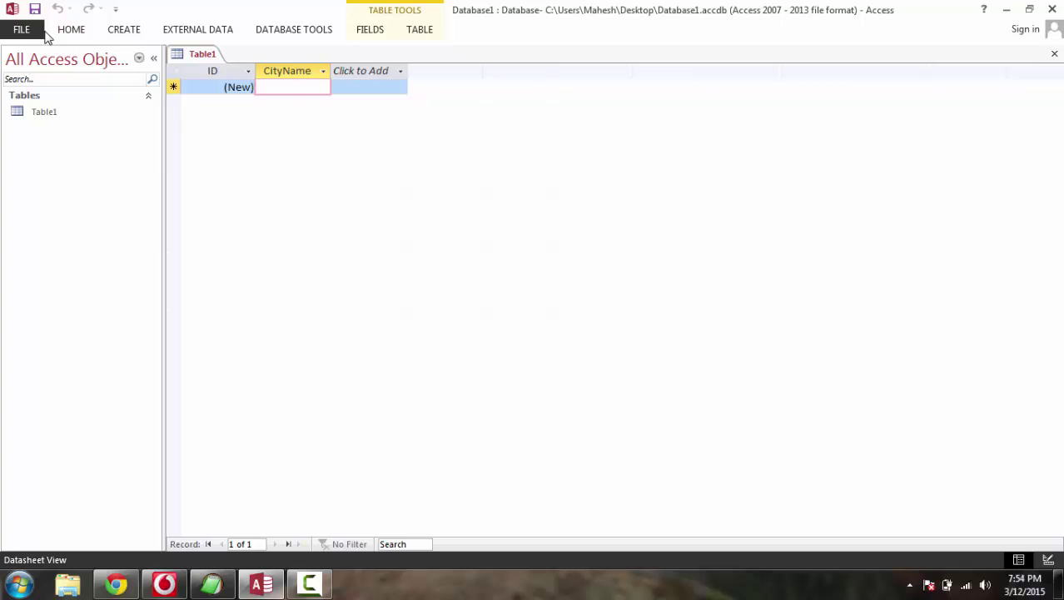
- Switch the table to Design View, saving it under the name Table1
click(78, 32)
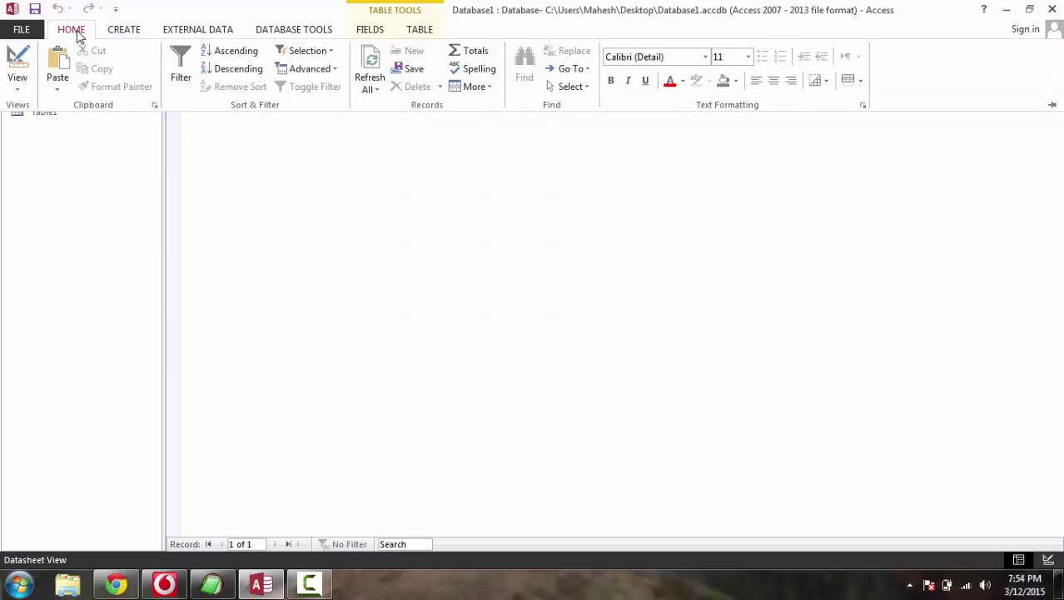
click(314, 183)
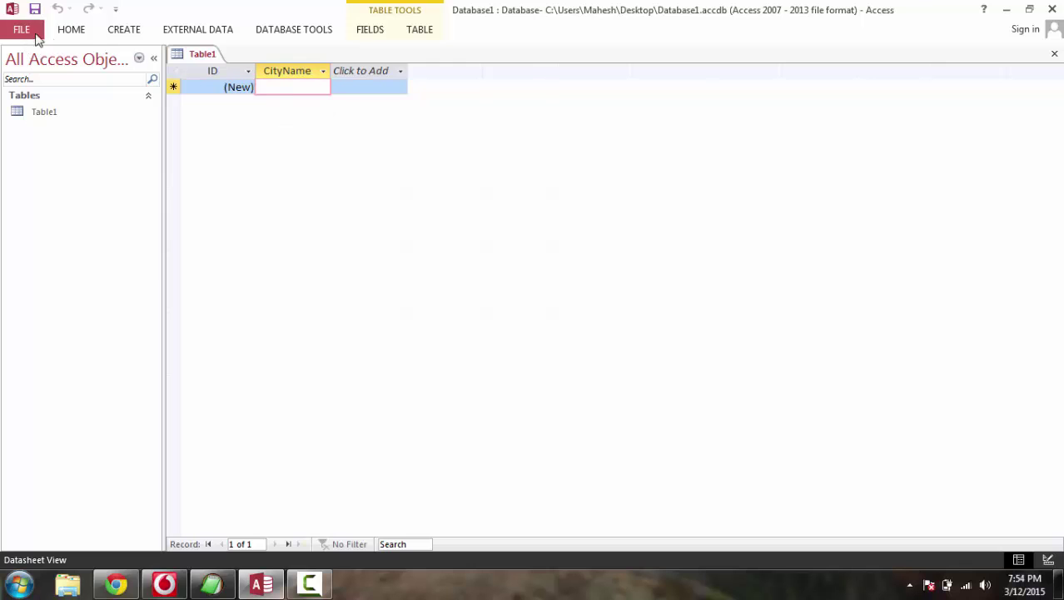
click(73, 32)
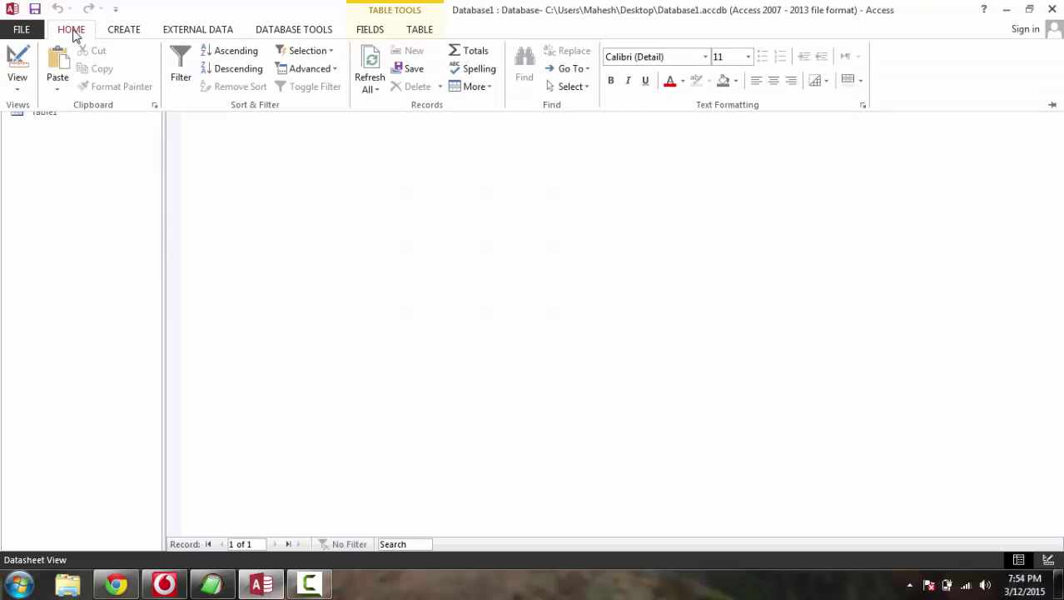
click(17, 83)
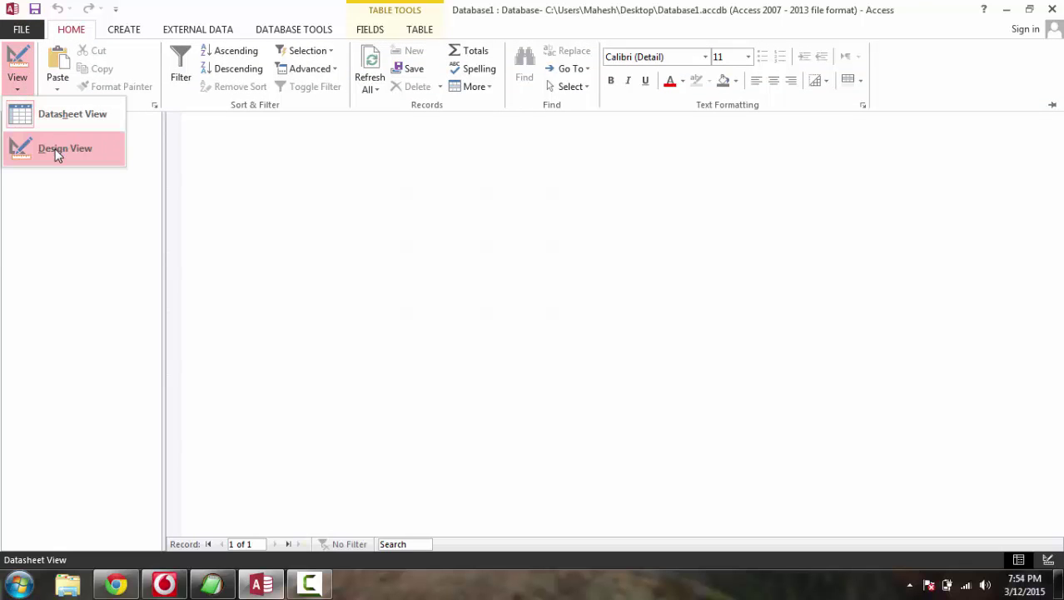
click(57, 150)
click(473, 200)
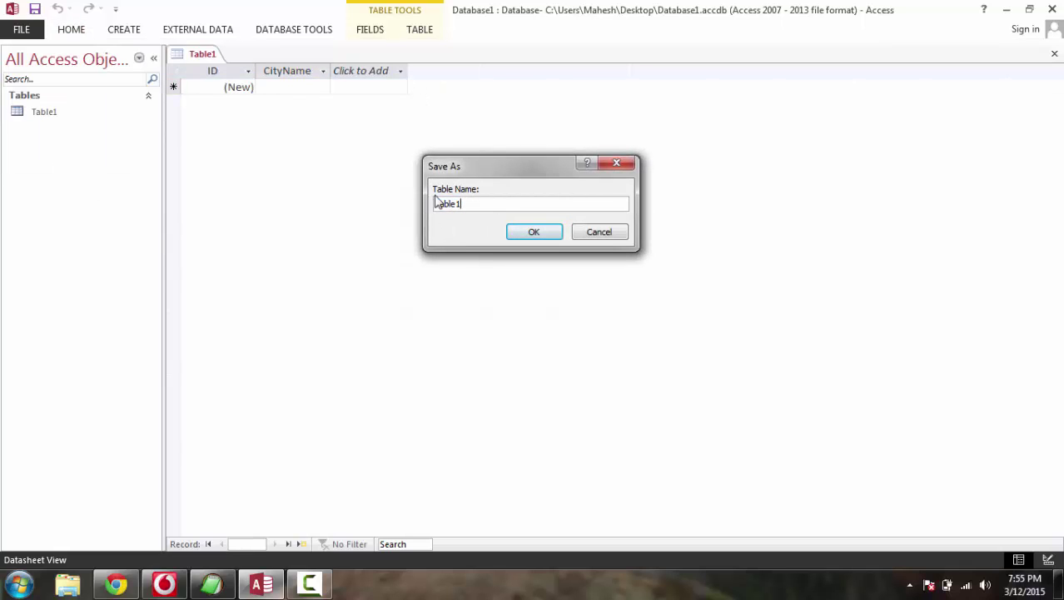
click(533, 232)
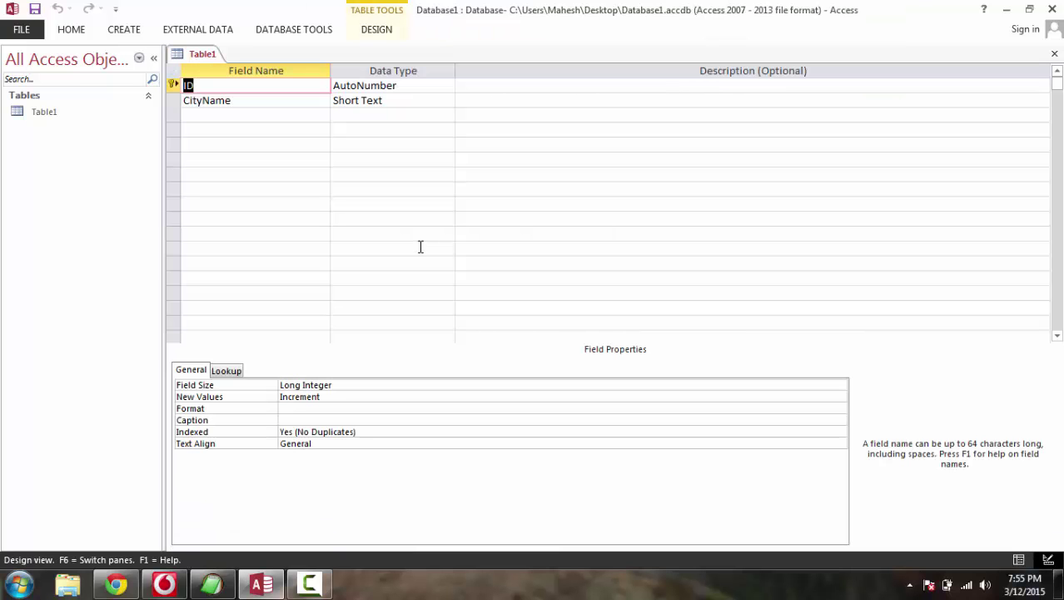
- Set the lookup display control of the CityName field to Combo Box
click(245, 103)
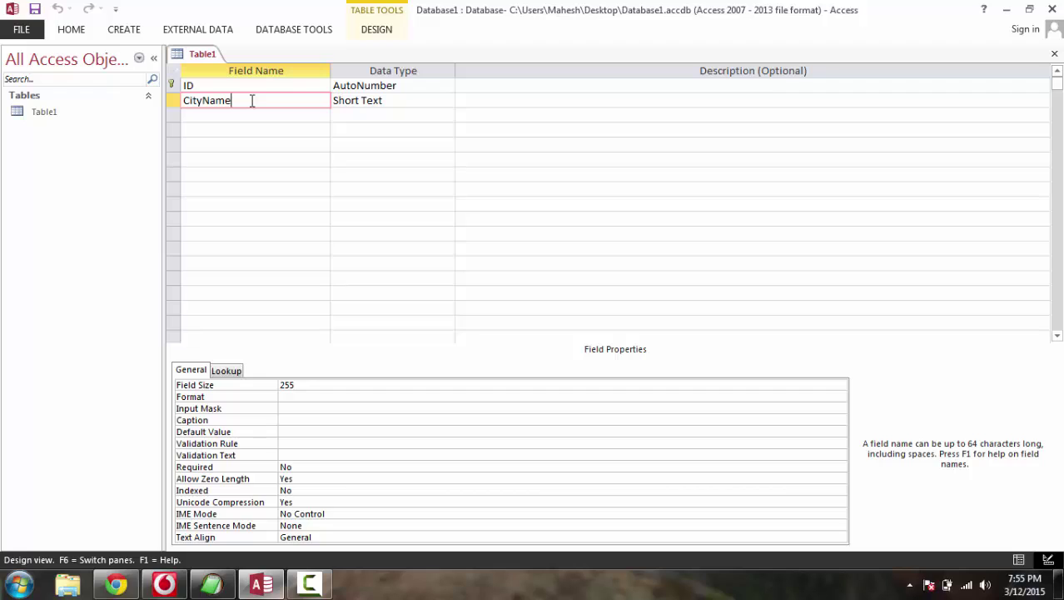
click(227, 372)
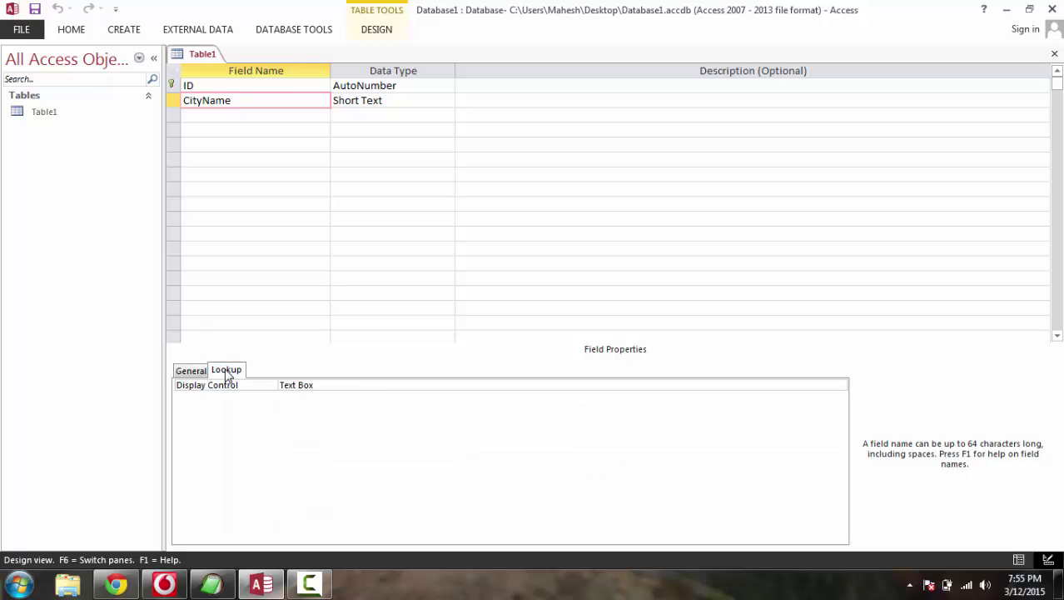
click(335, 384)
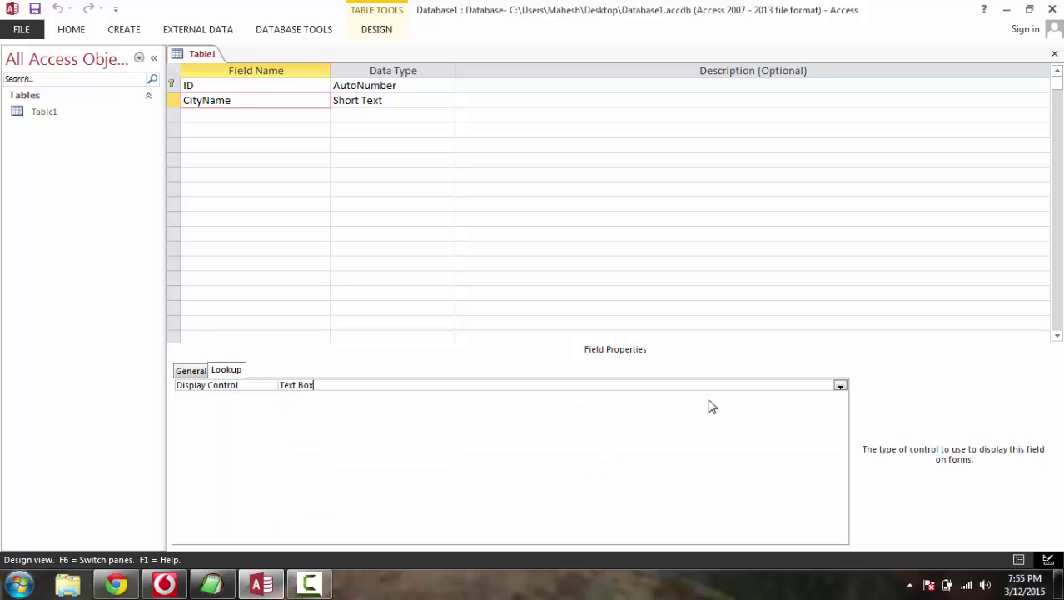
click(840, 386)
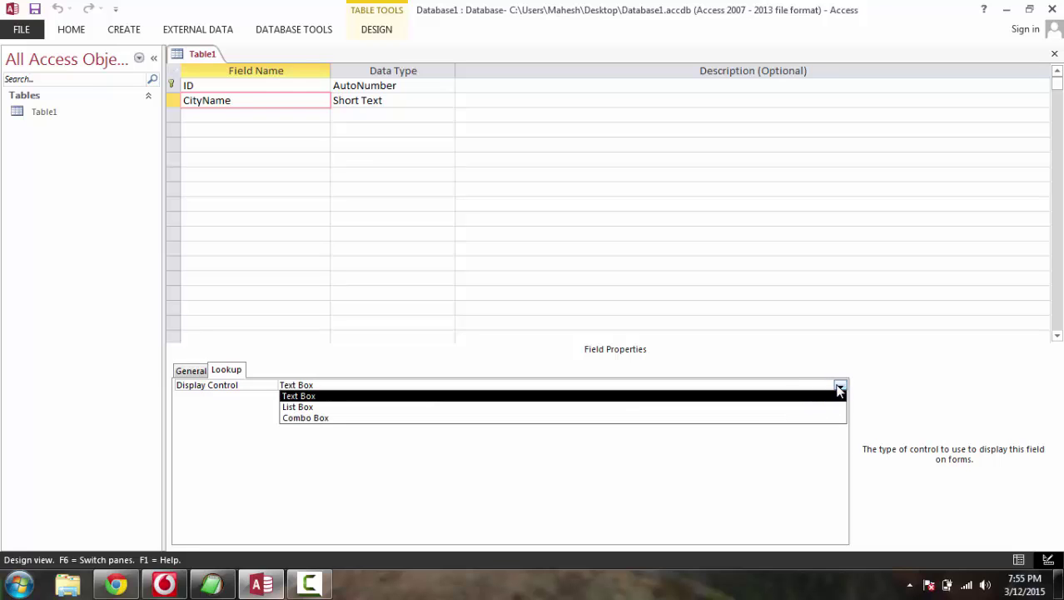
click(327, 418)
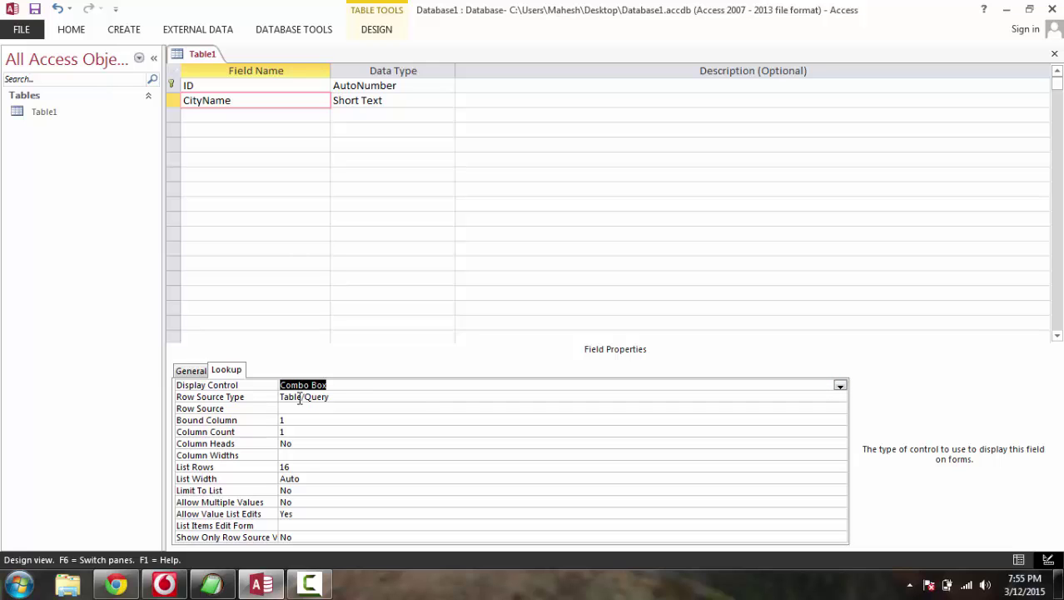
- Set CityName's row source type to Value List and its row source to "New York City";"Sydney";"Lisbon"
click(357, 397)
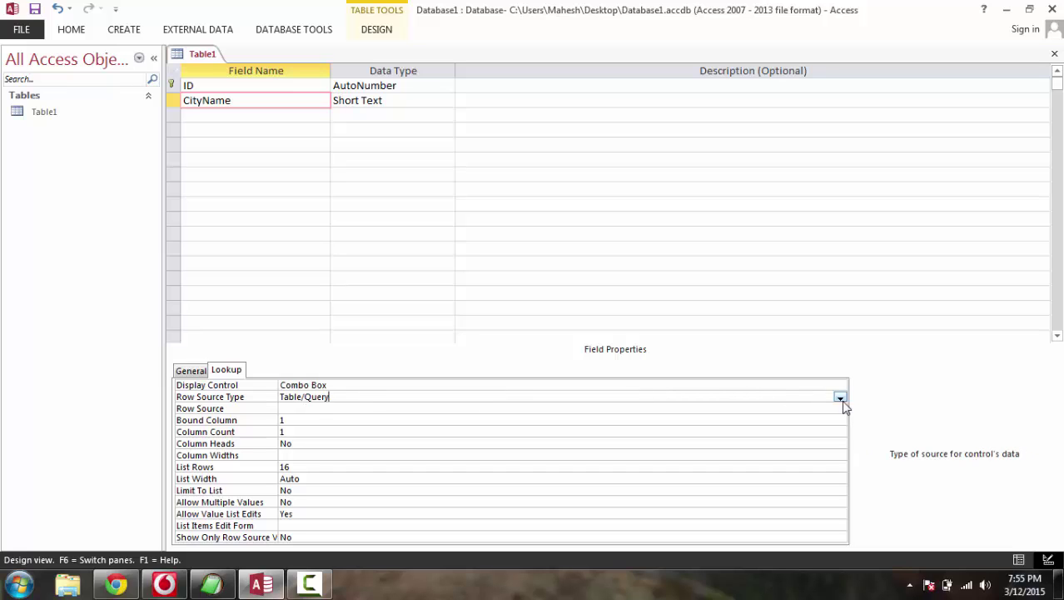
click(840, 398)
click(353, 419)
click(319, 409)
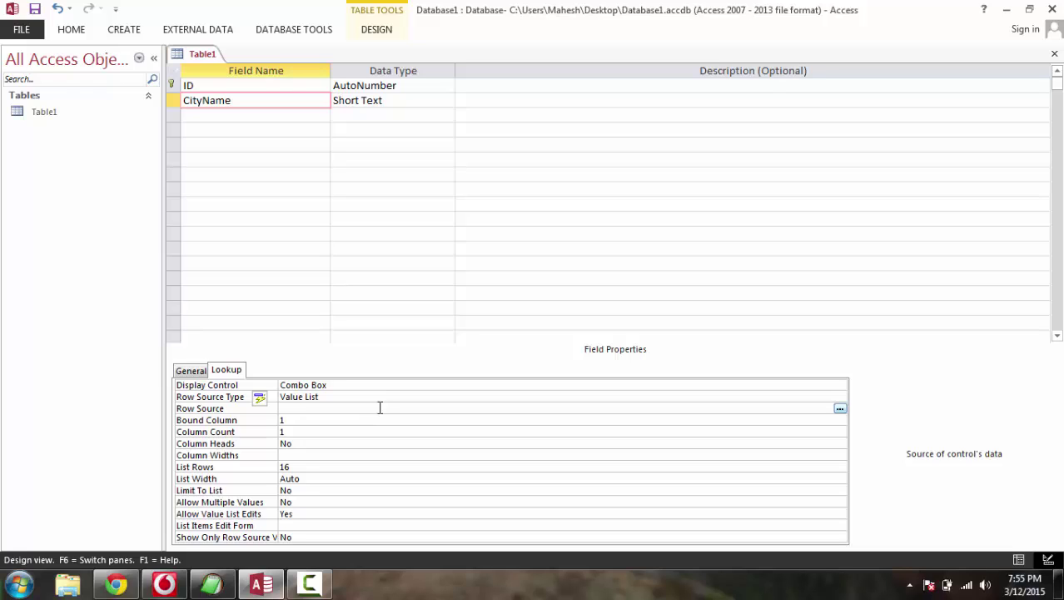
text("New York City";"Sydney";)
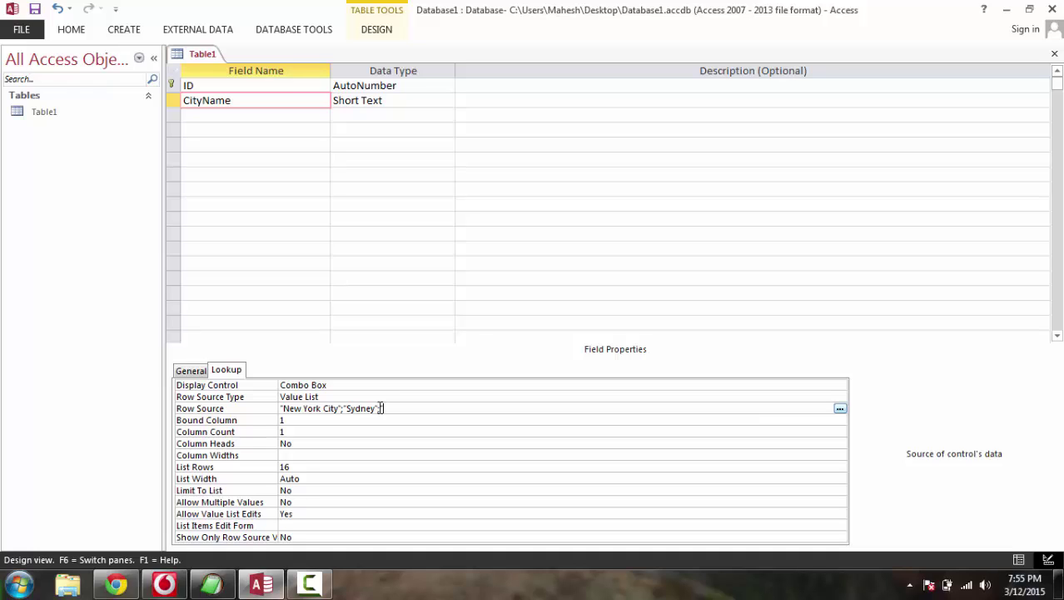
text("Lisbon")
click(354, 422)
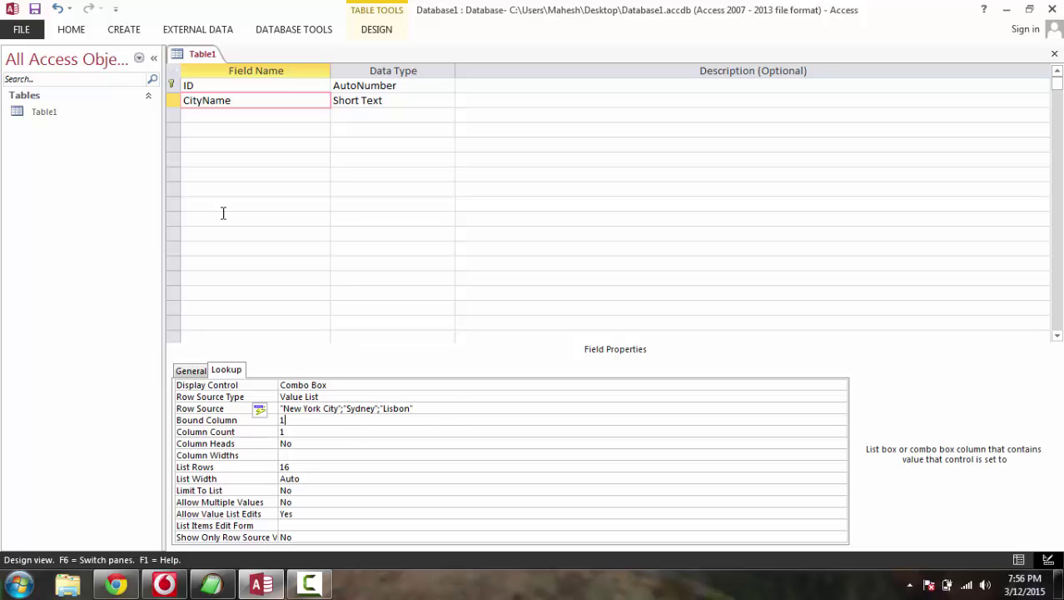
- Save the design changes to Table1 and return the table to Datasheet View
click(34, 9)
click(19, 32)
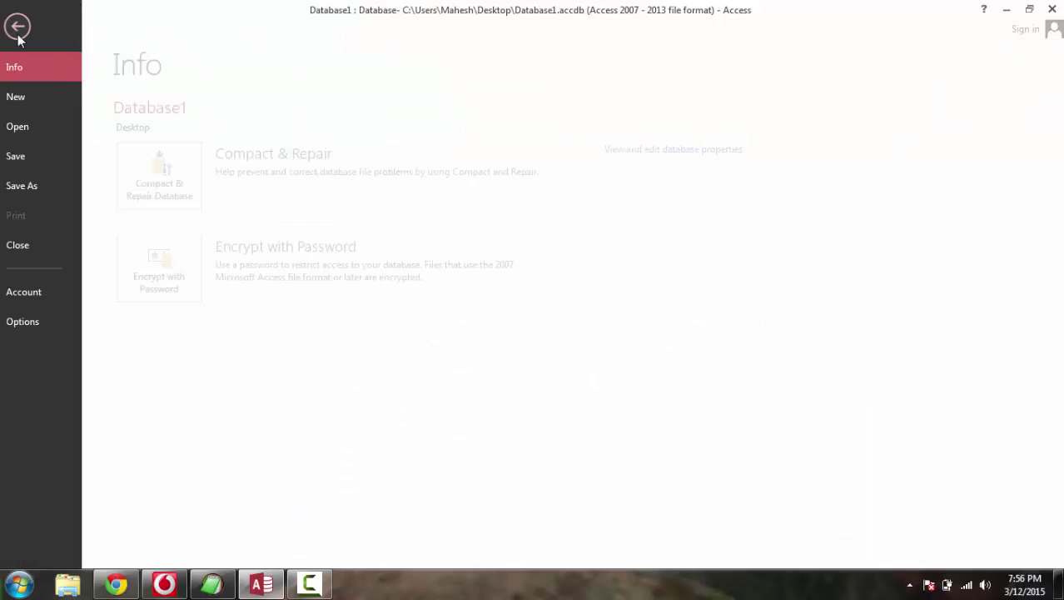
click(29, 28)
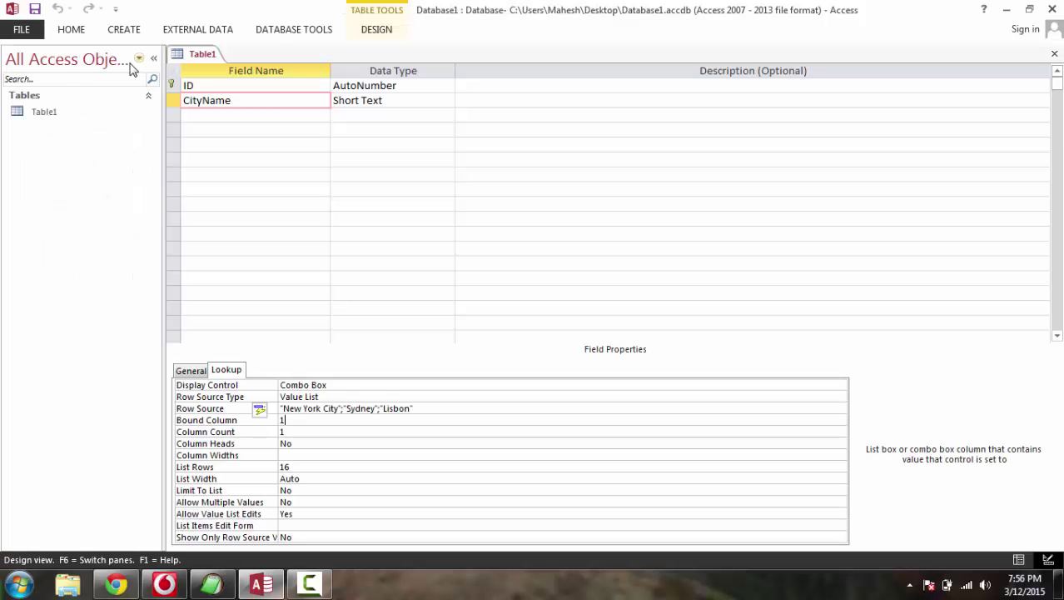
click(72, 30)
click(19, 89)
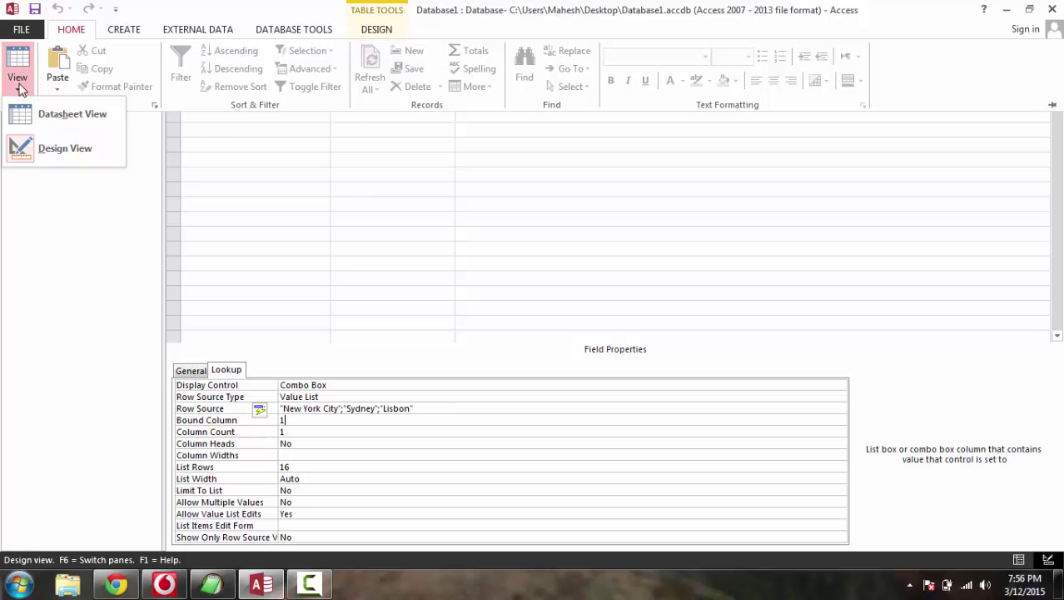
click(59, 120)
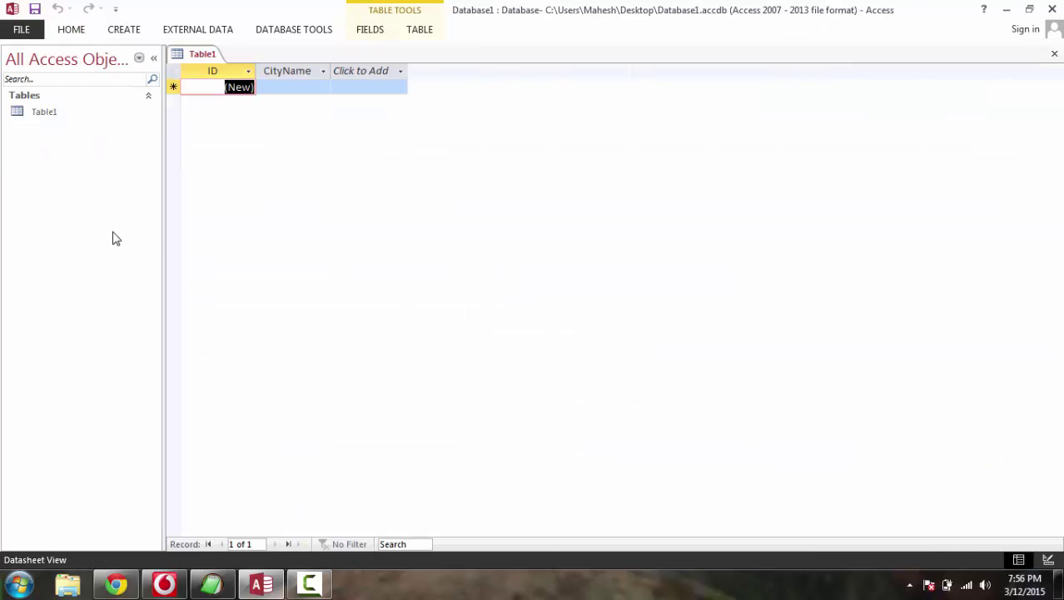
- Add three records by choosing Lisbon, New York City and Sydney from the CityName list
click(289, 89)
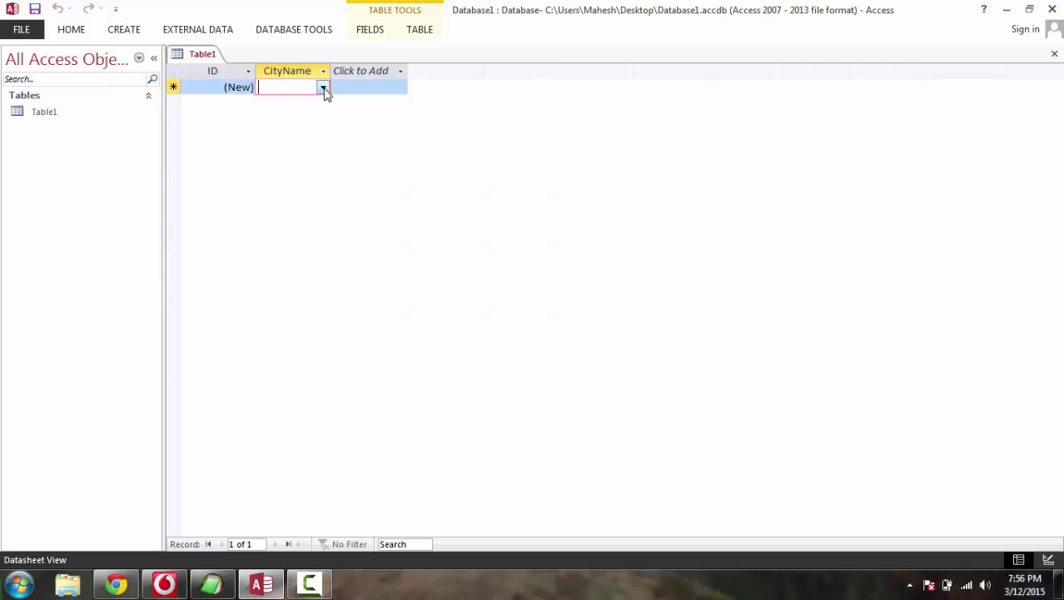
click(324, 90)
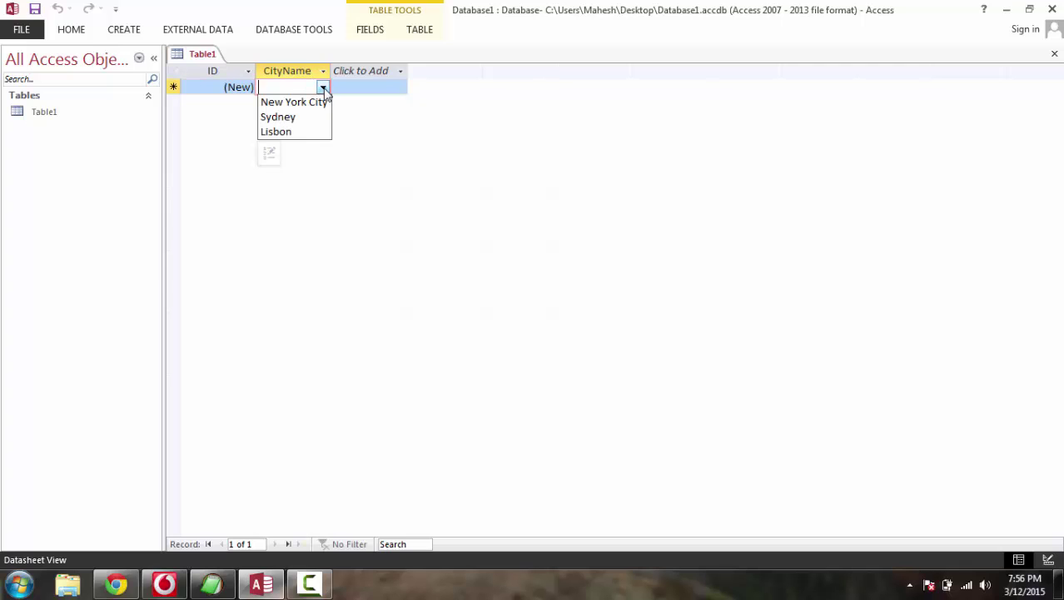
click(308, 131)
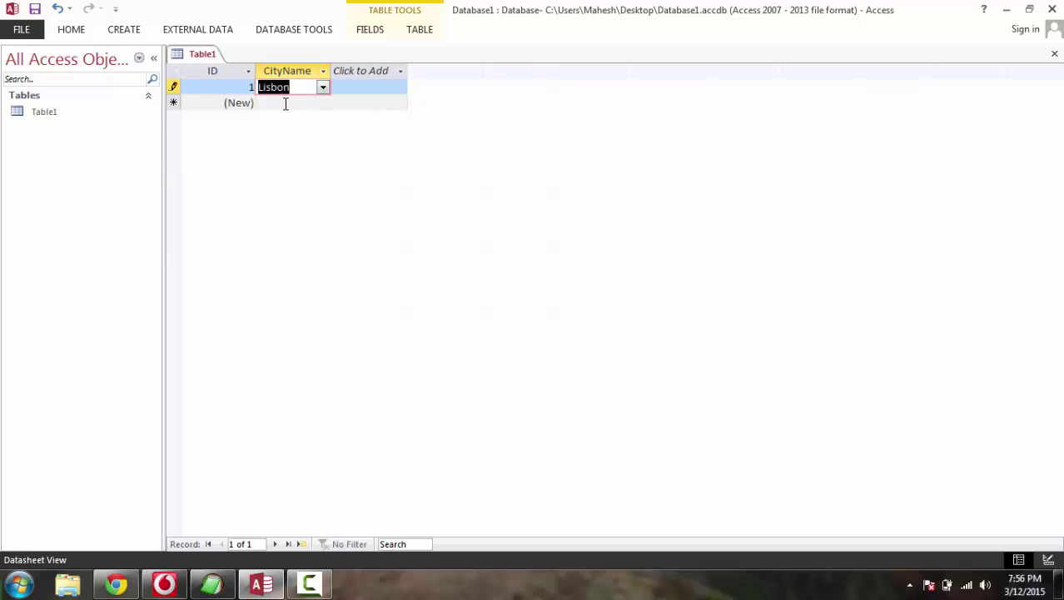
click(287, 103)
click(324, 104)
click(304, 118)
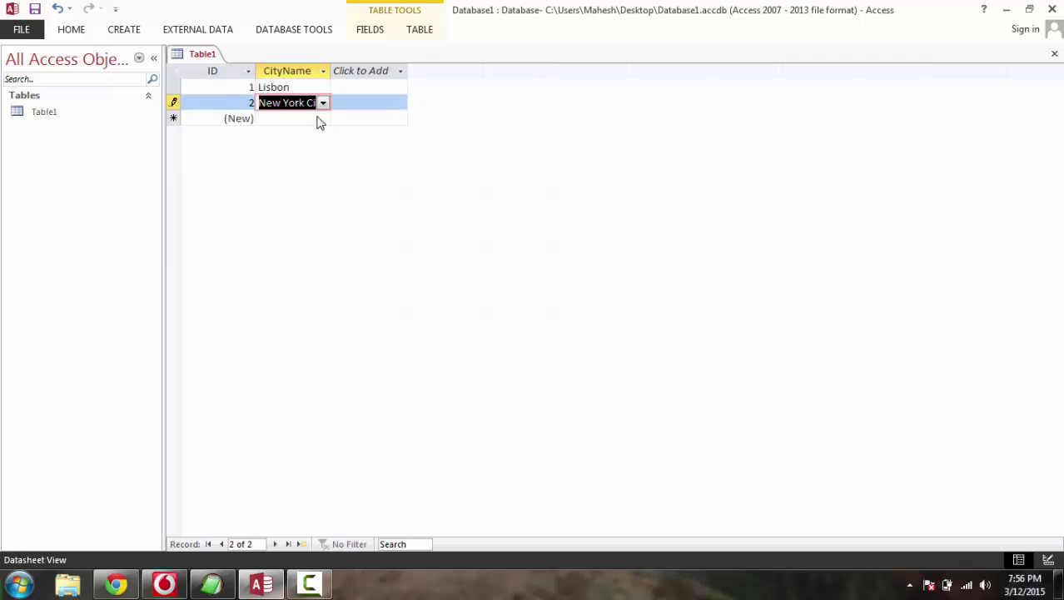
click(295, 118)
click(324, 120)
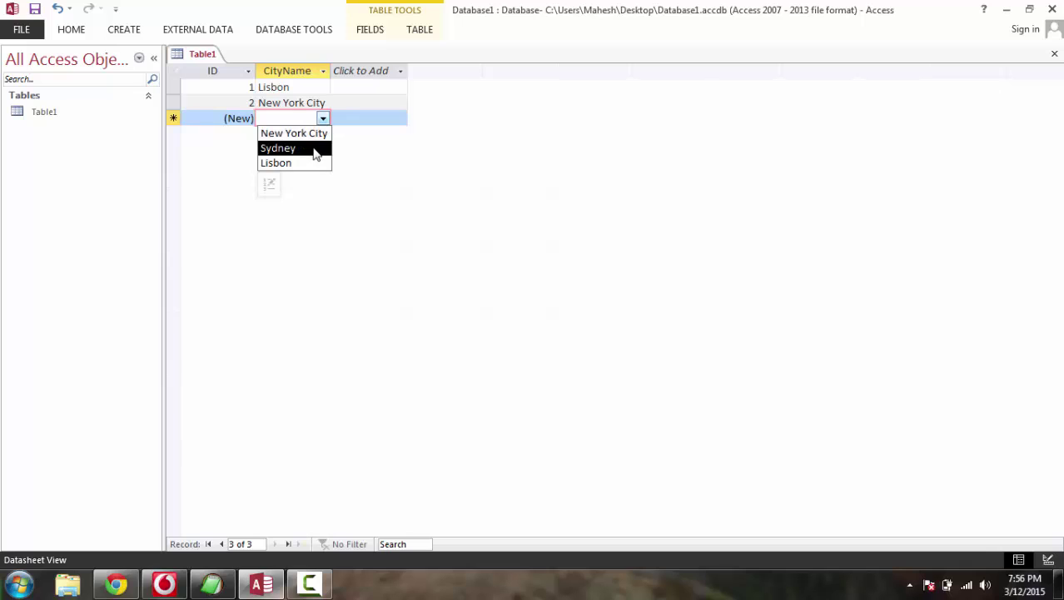
click(315, 154)
click(353, 118)
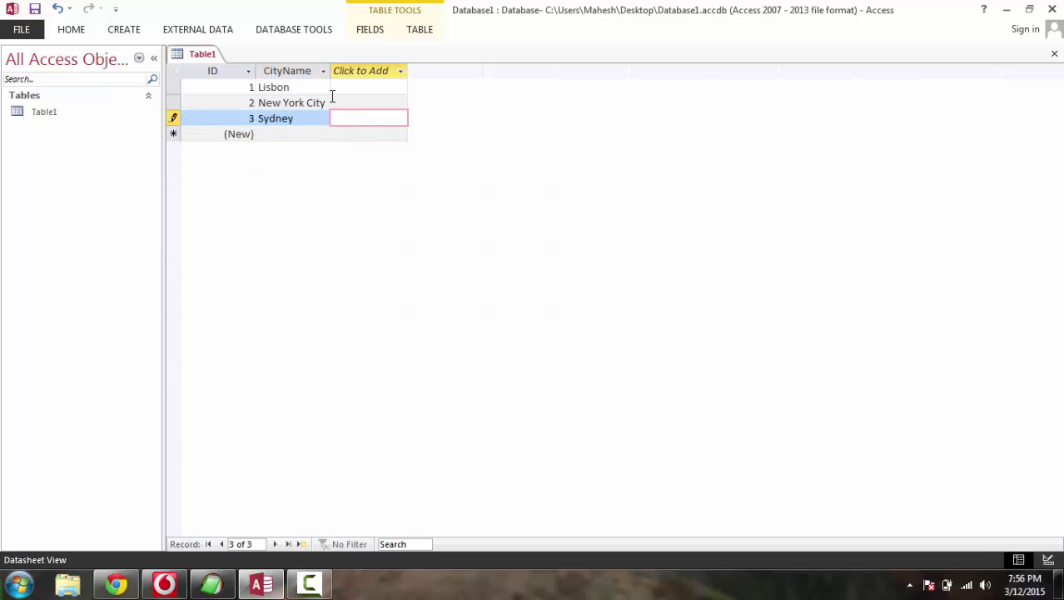